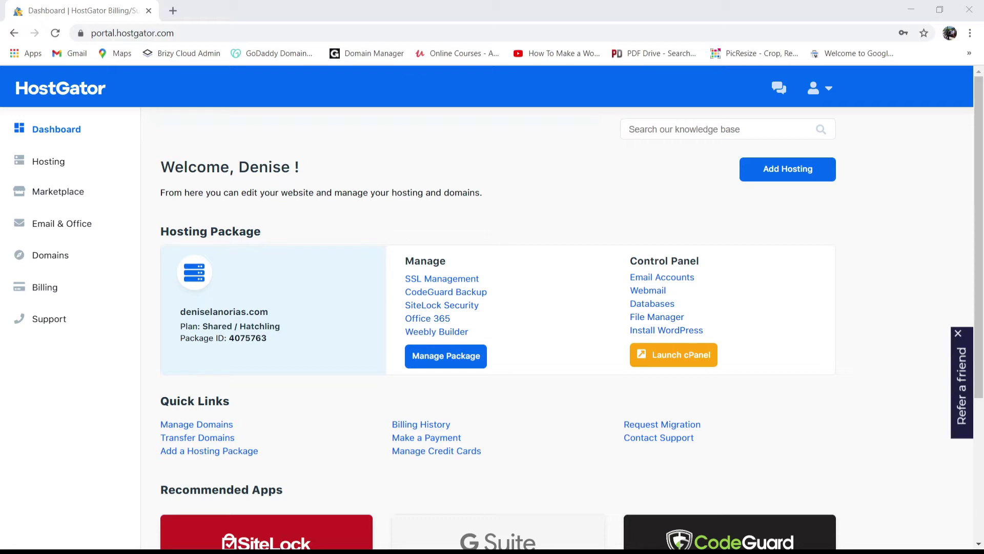
- Launch cPanel from the Hosting Package card in a new tab
click(672, 359)
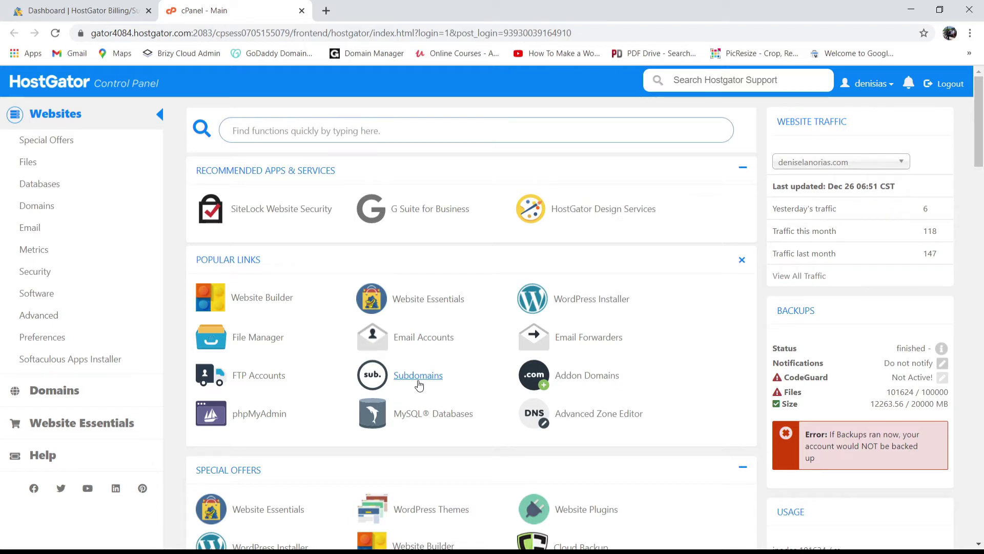
- Create the mybusiness subdomain and find it on page 2 of the subdomain list
click(374, 374)
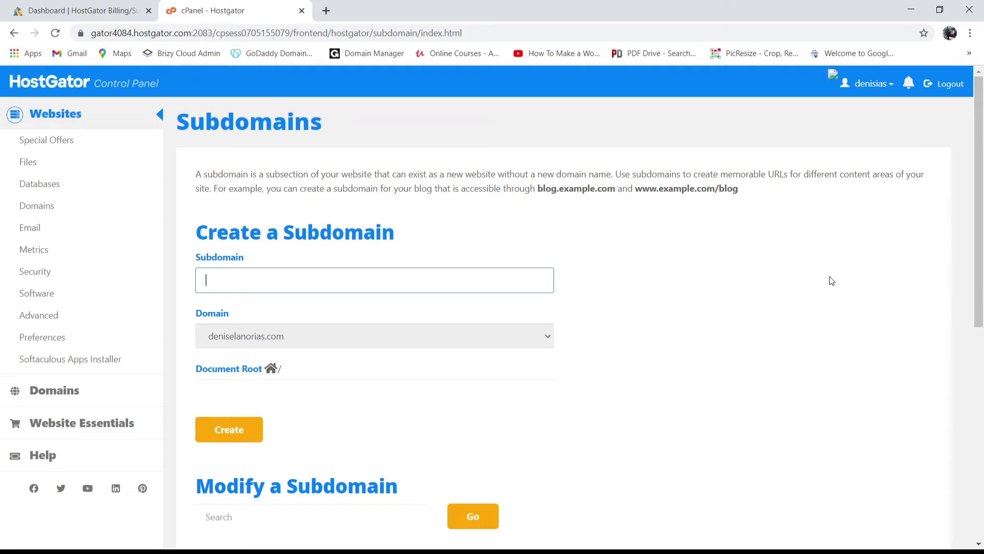
text(mybusiness)
click(219, 437)
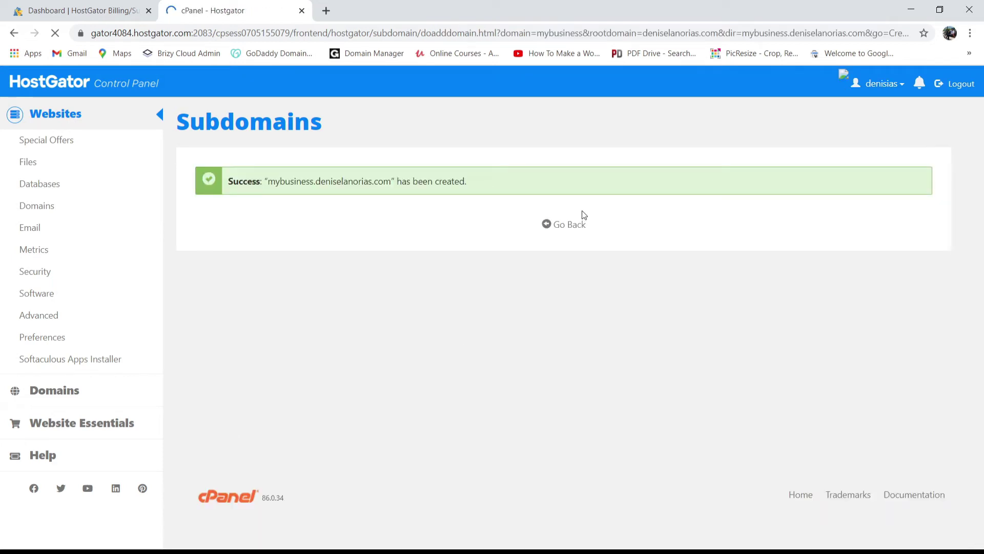
click(566, 225)
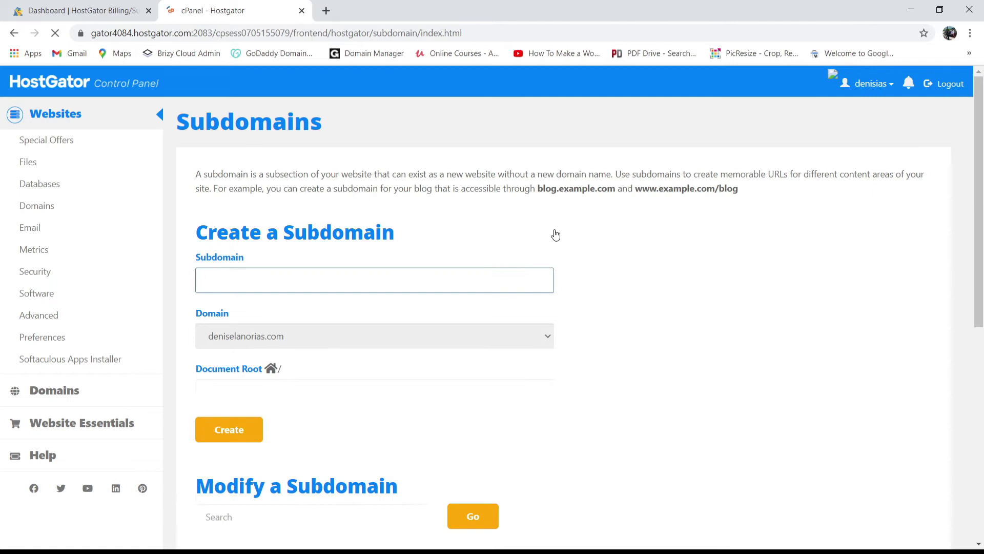
scroll(555, 234, down, 2)
scroll(555, 234, down, 1)
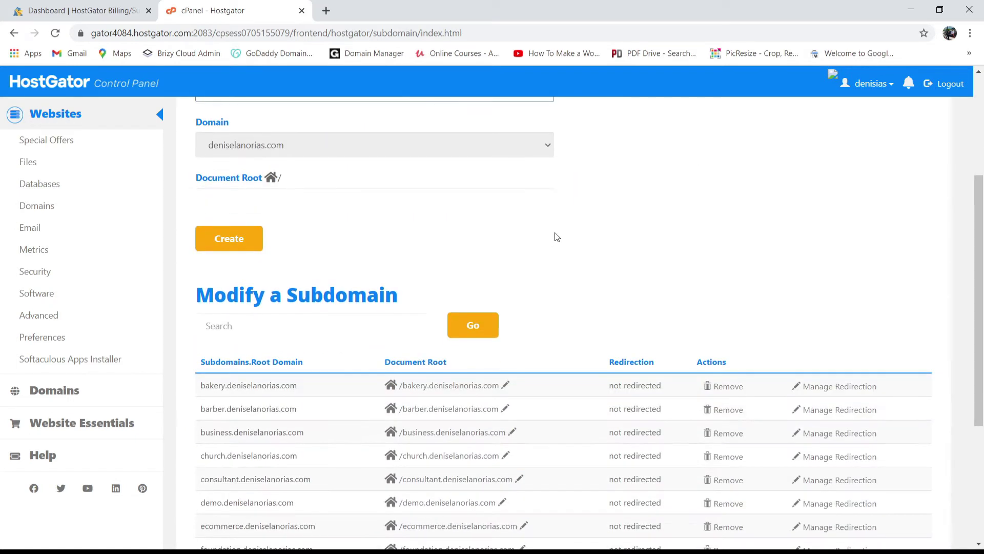
scroll(556, 236, down, 2)
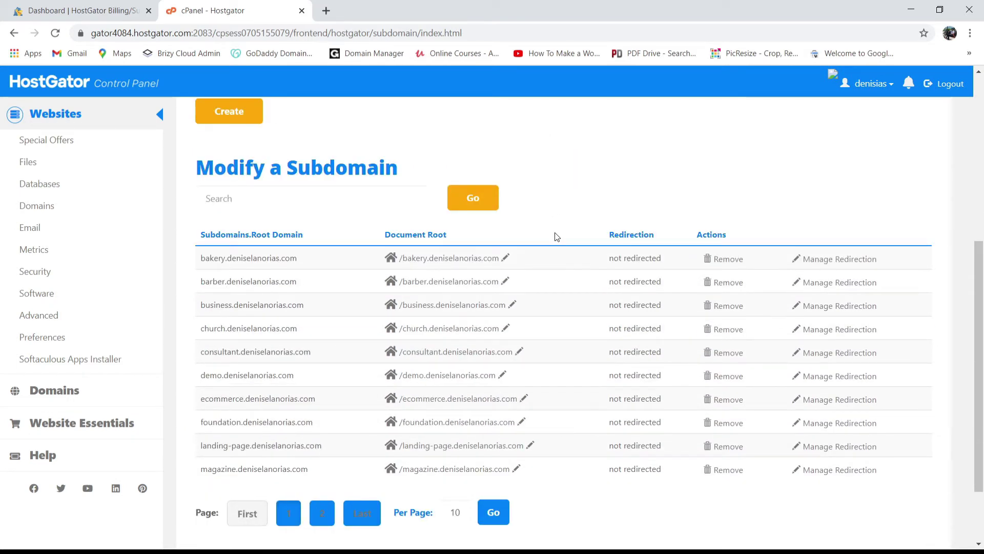
scroll(556, 236, down, 1)
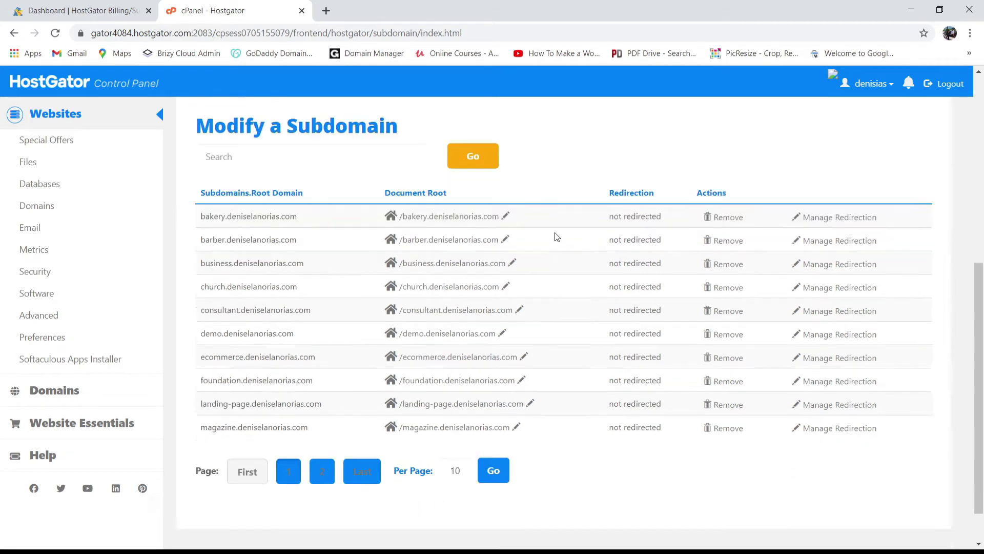
click(323, 453)
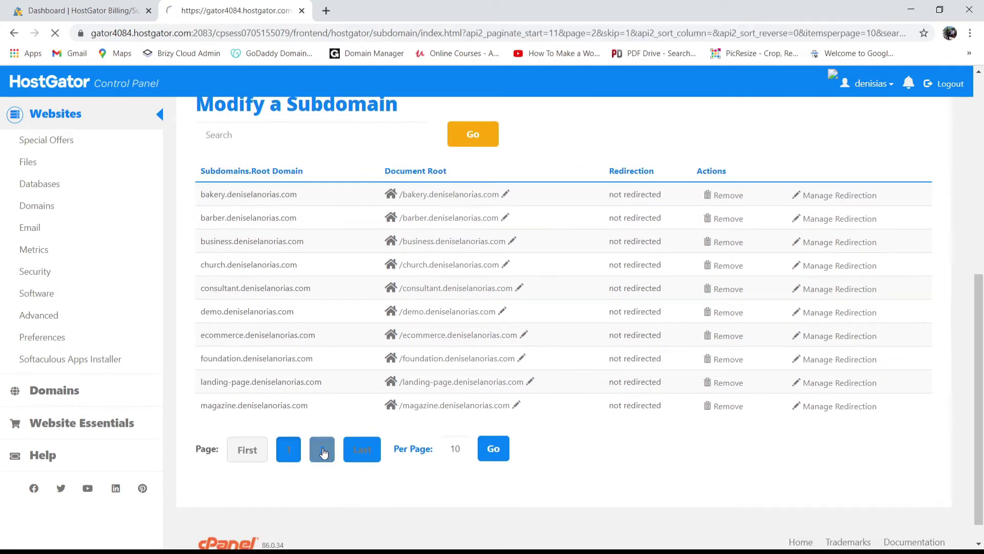
scroll(323, 453, down, 2)
scroll(461, 415, down, 1)
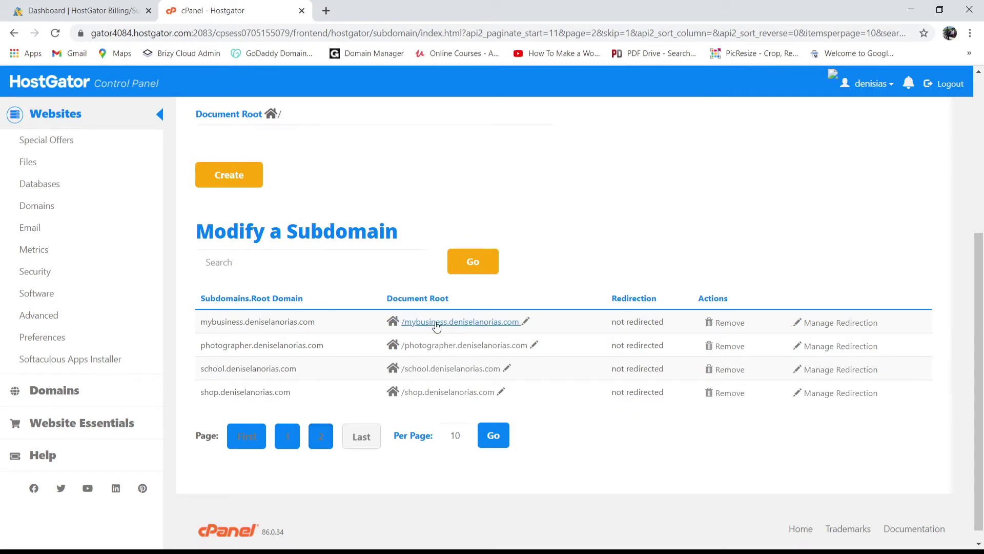
- In the mybusiness.deniselanorias.com folder, permanently delete cgi-bin, skipping the trash
click(436, 327)
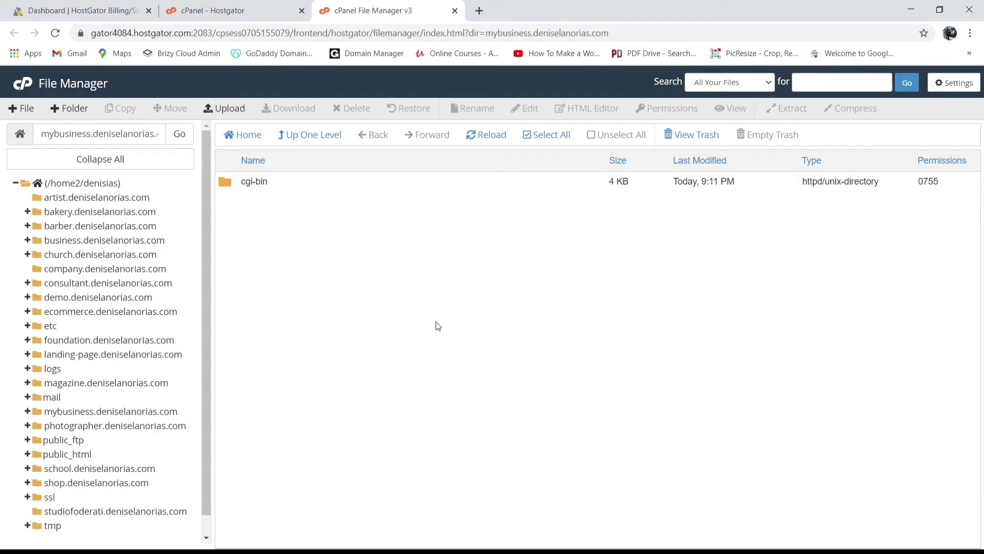
click(133, 269)
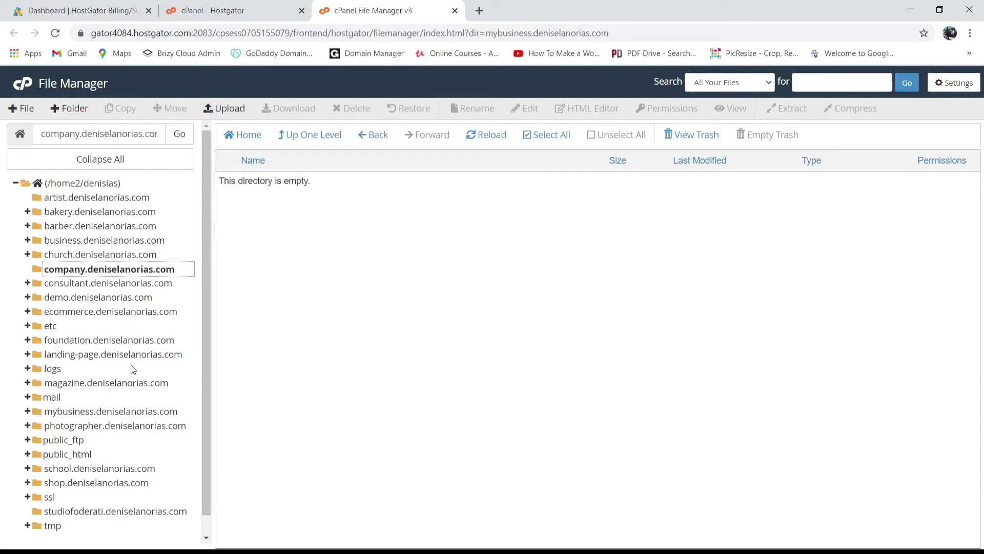
scroll(132, 369, down, 1)
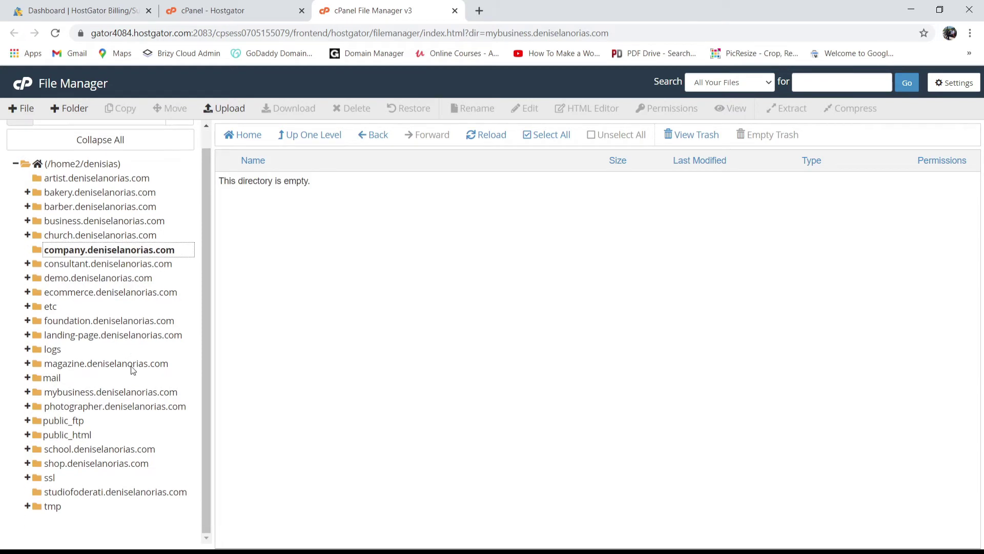
click(123, 394)
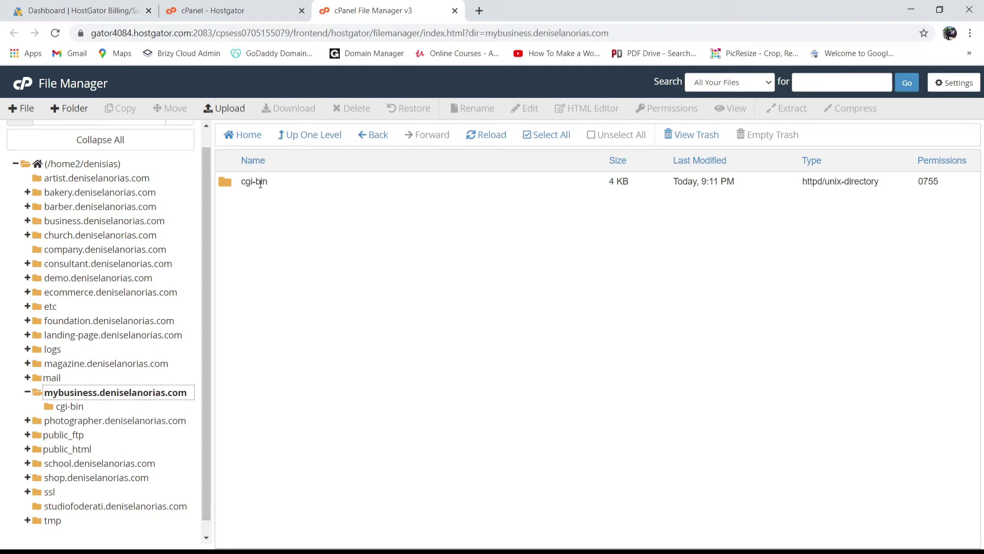
click(259, 182)
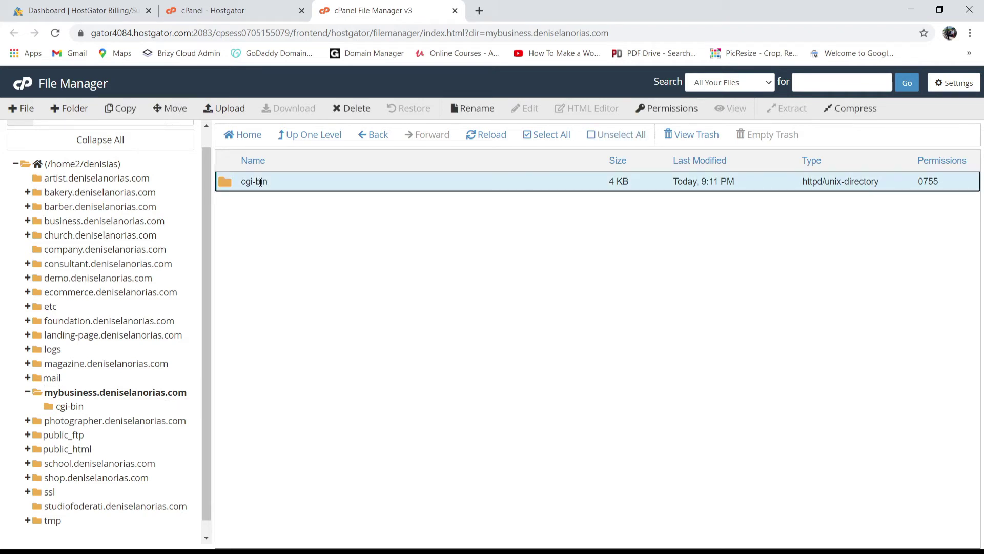
click(353, 109)
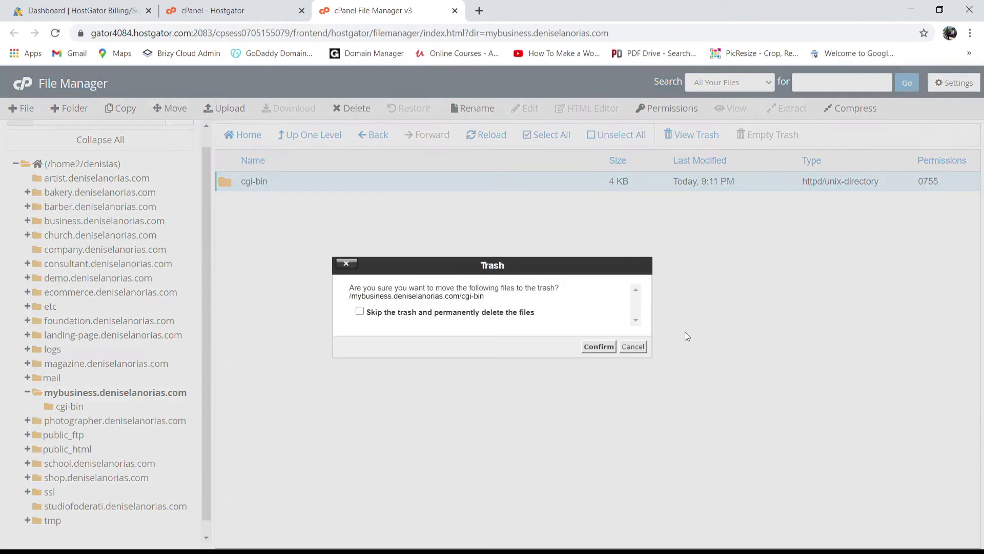
click(520, 313)
click(598, 346)
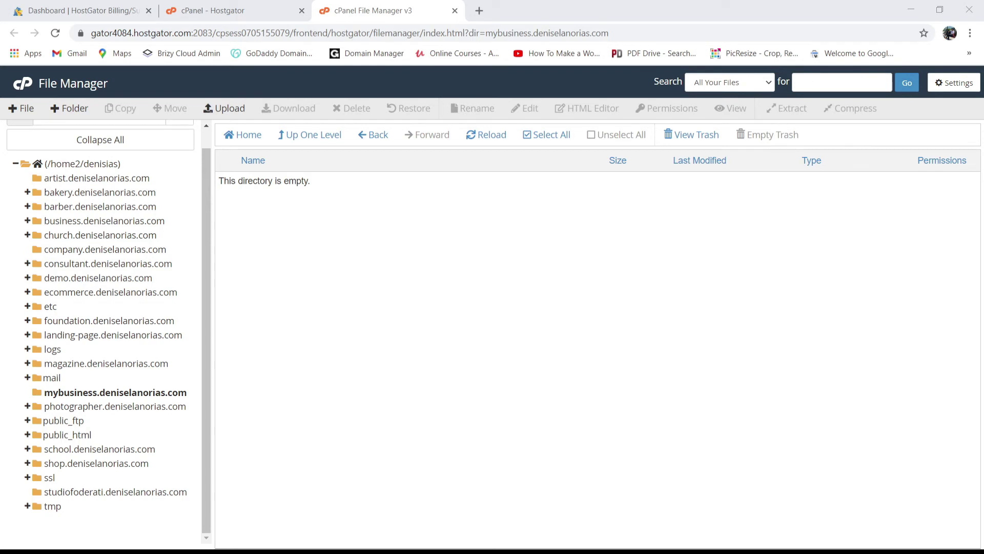
- Check the companysite folder in Downloads, then select the new companysite archive
key(alt+Tab)
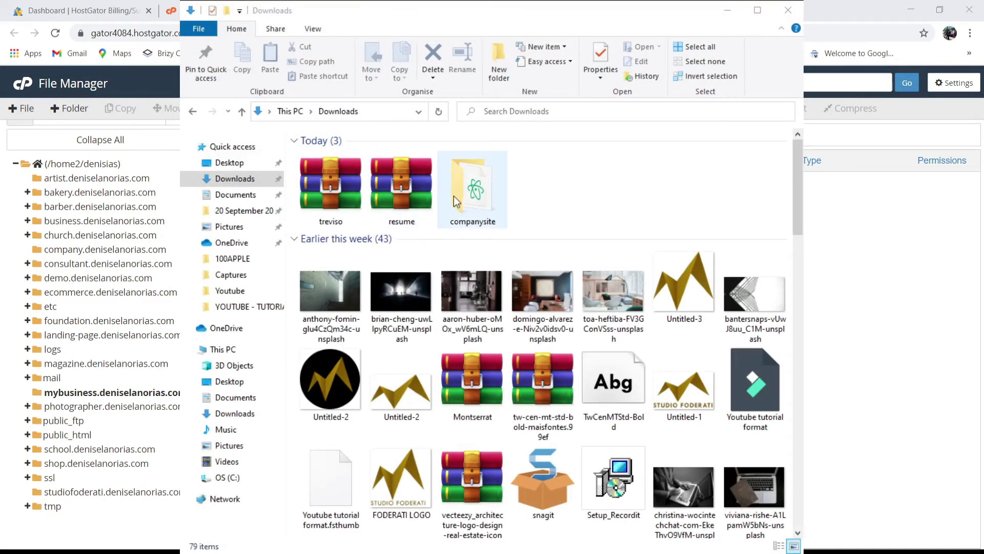
double_click(463, 189)
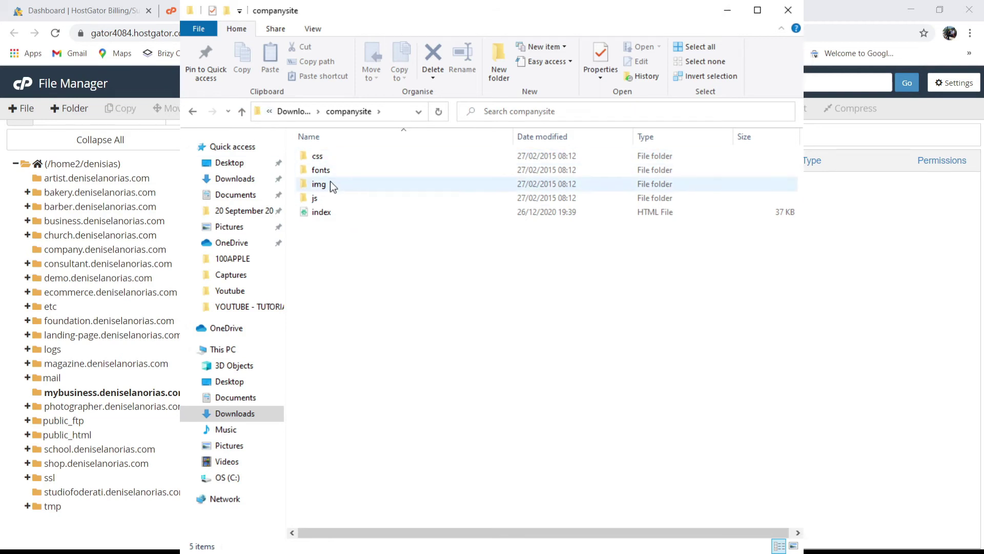
click(242, 112)
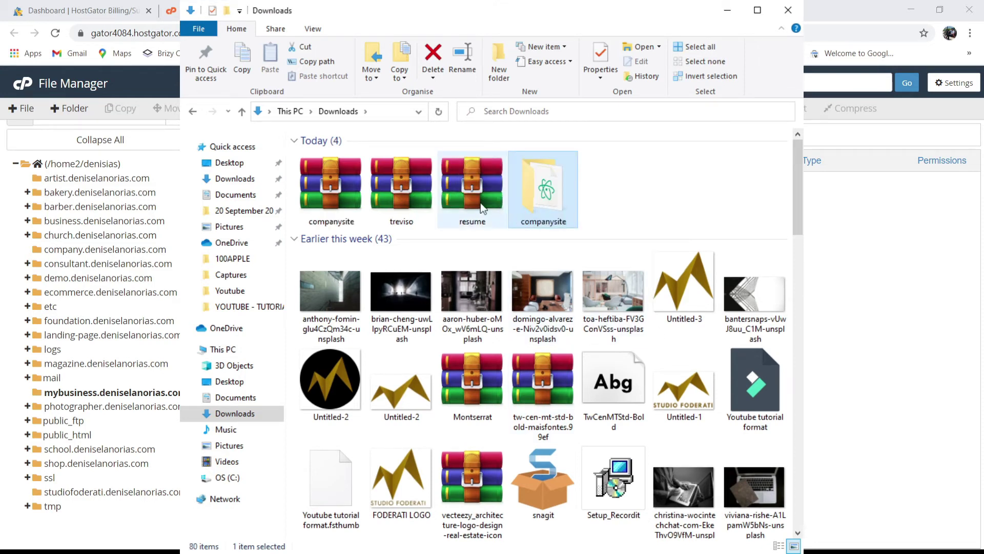
click(336, 202)
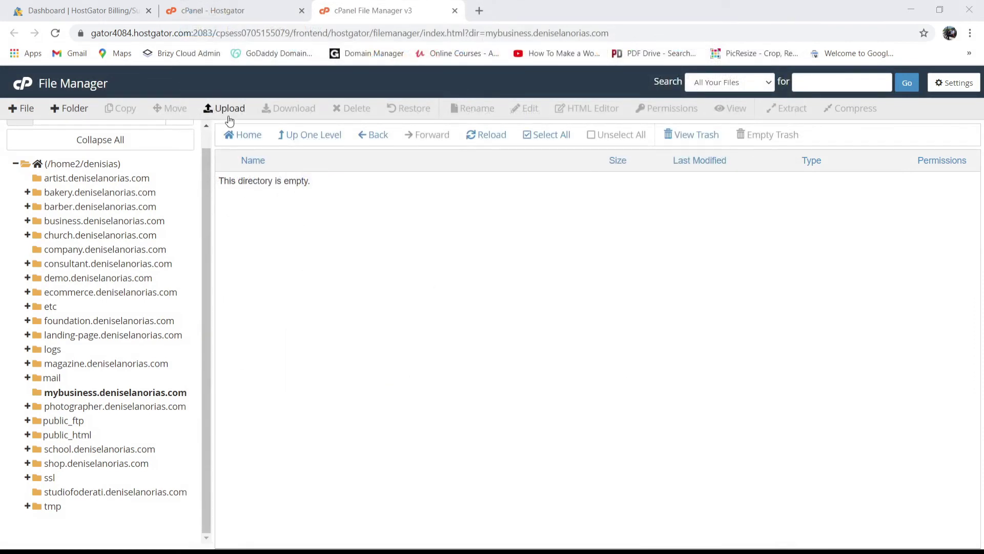
- Upload the companysite archive to the mybusiness.deniselanorias.com folder
click(229, 113)
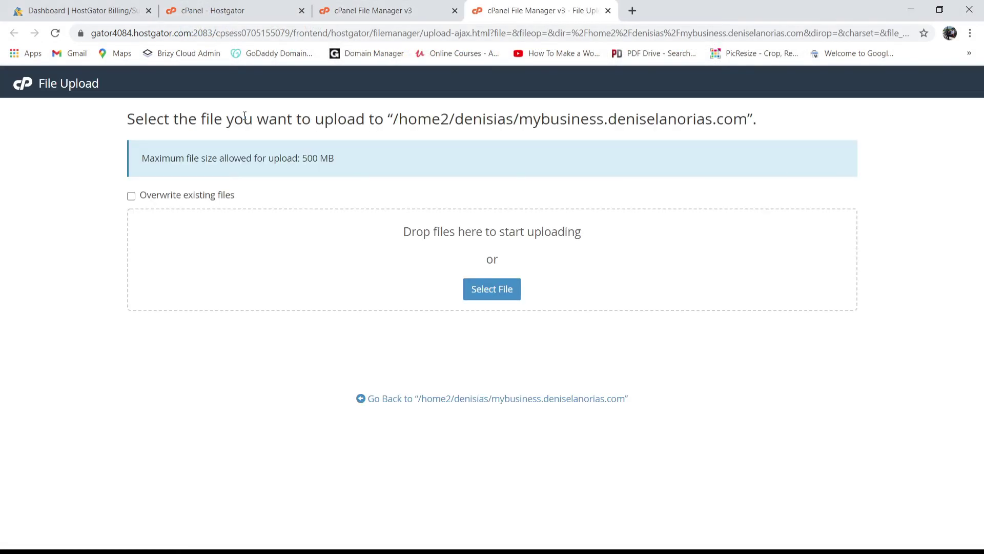
click(519, 295)
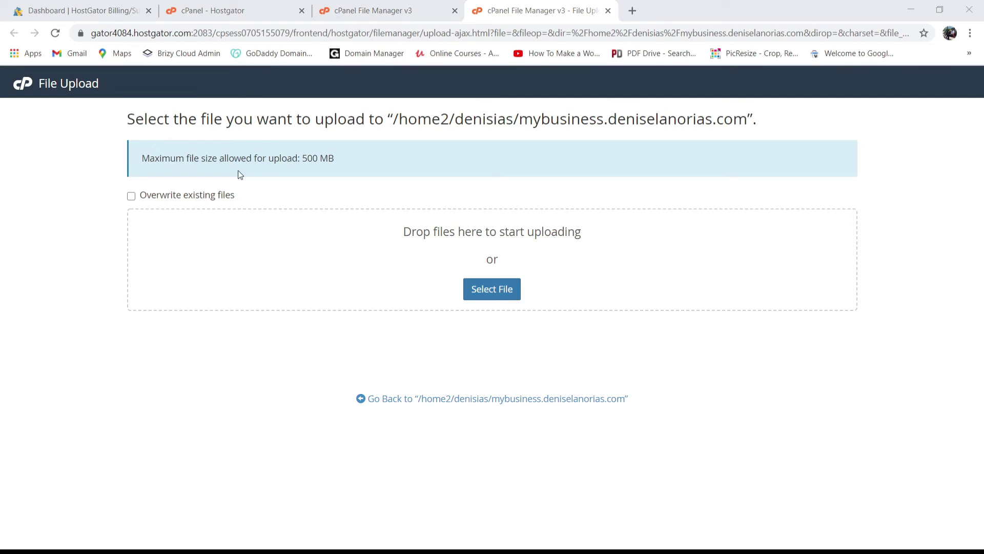
click(658, 528)
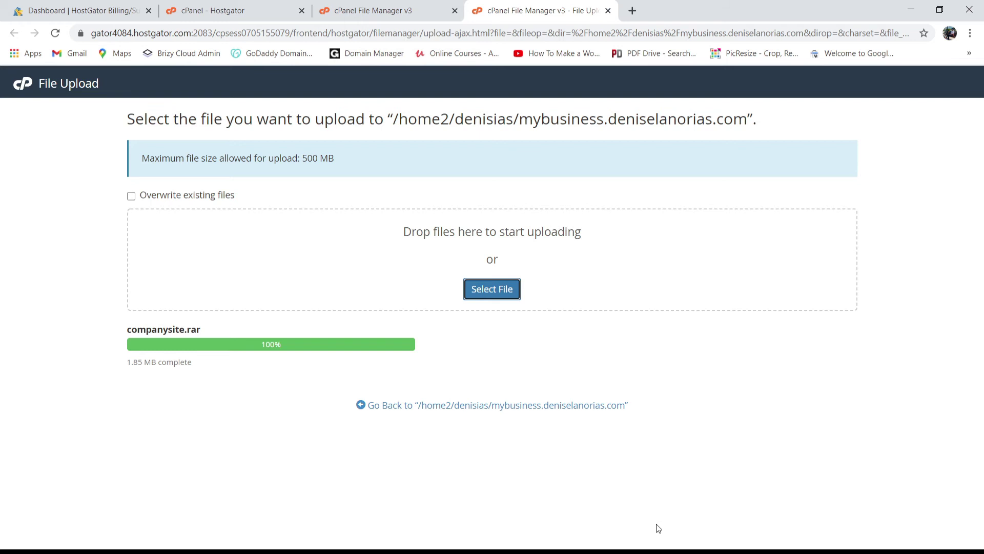
click(484, 406)
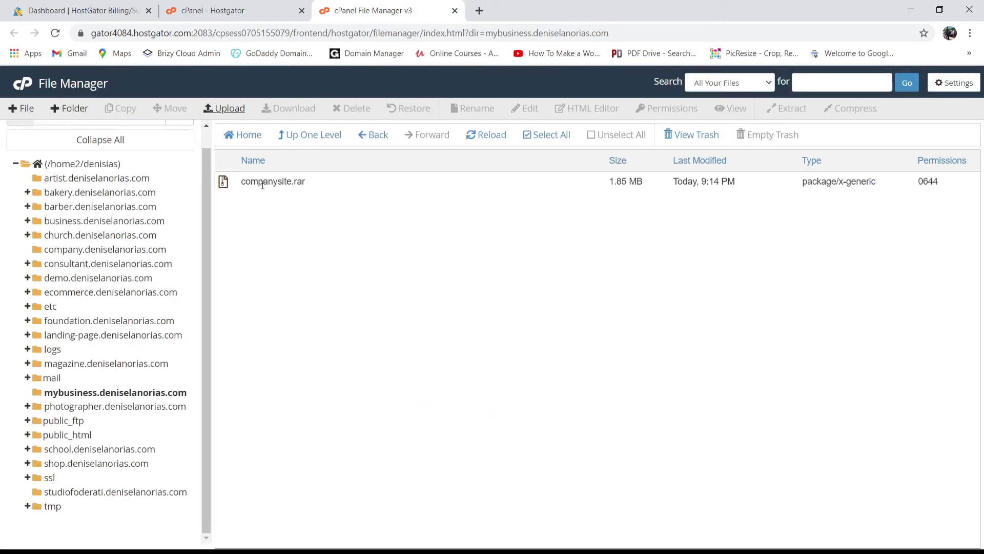
- Extract companysite.zip into the mybusiness folder, producing the kasper-html5 folder
click(300, 188)
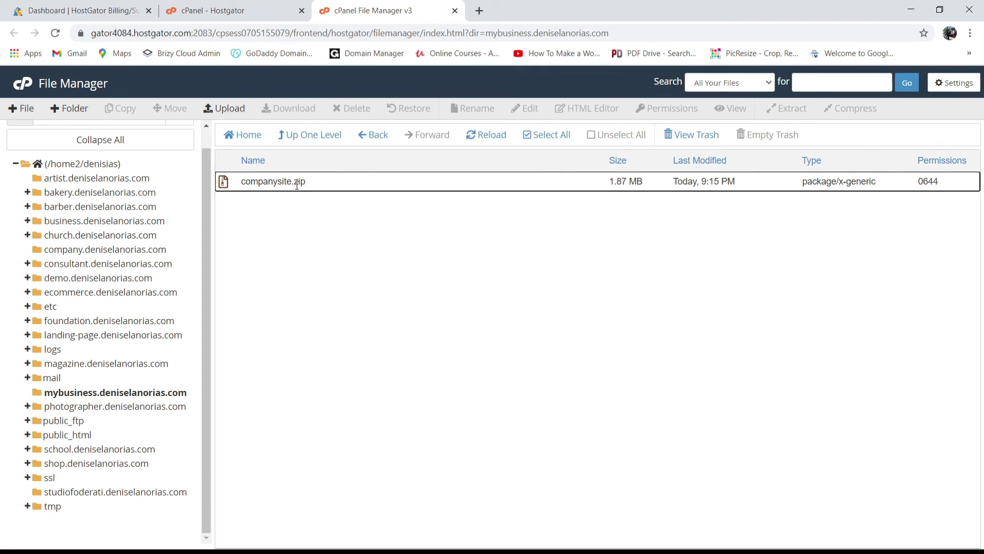
right_click(297, 187)
click(348, 328)
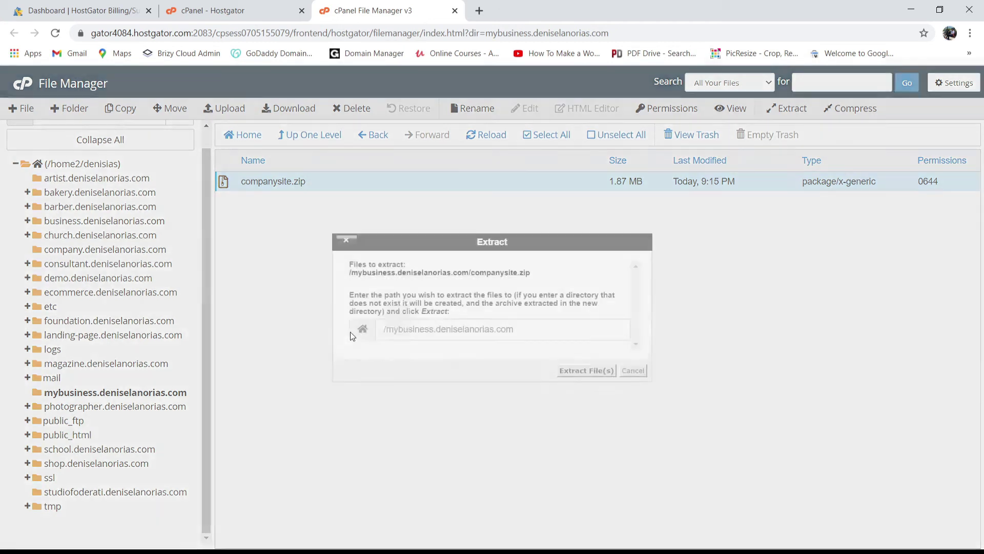
click(585, 370)
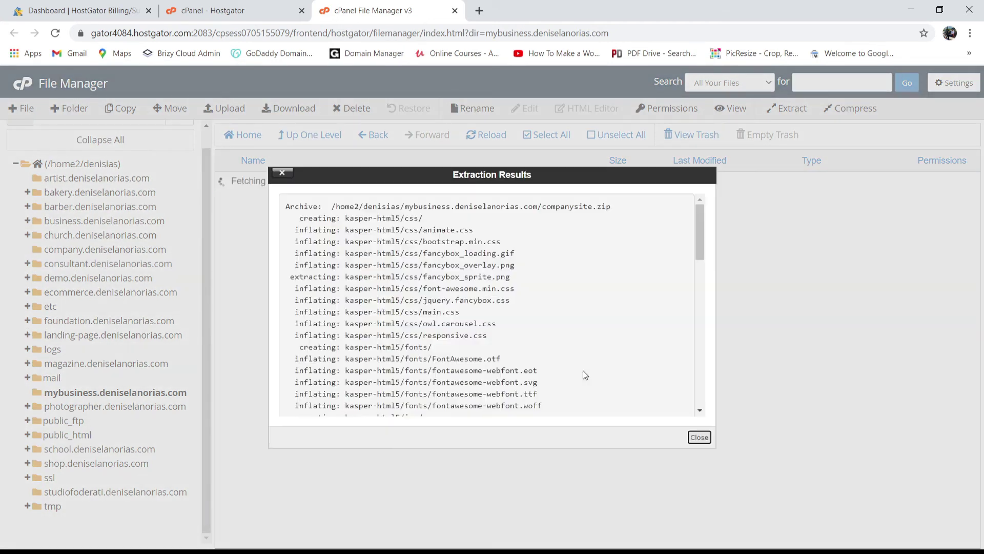
click(699, 438)
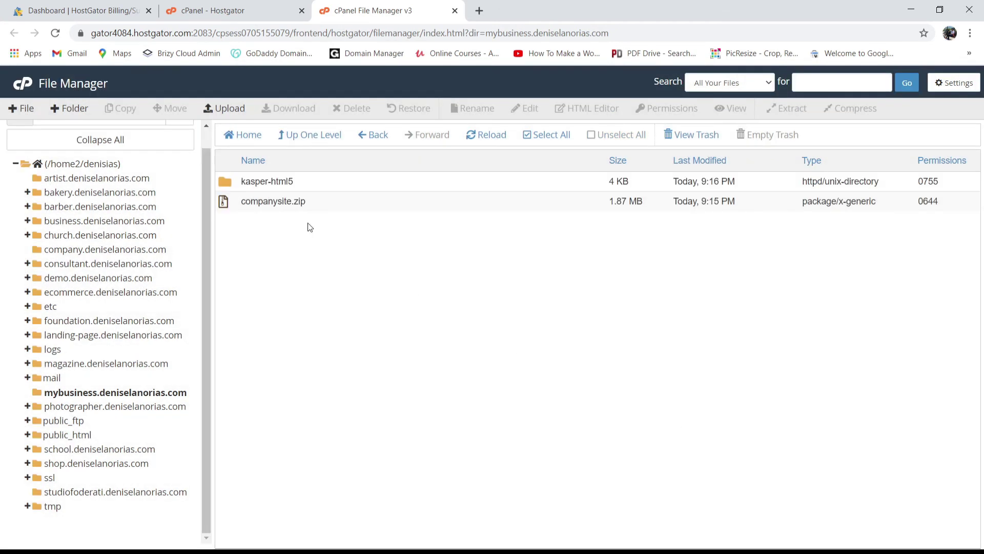
click(289, 203)
- Permanently delete companysite.zip, skipping the trash, and select the kasper-html5 folder
right_click(289, 204)
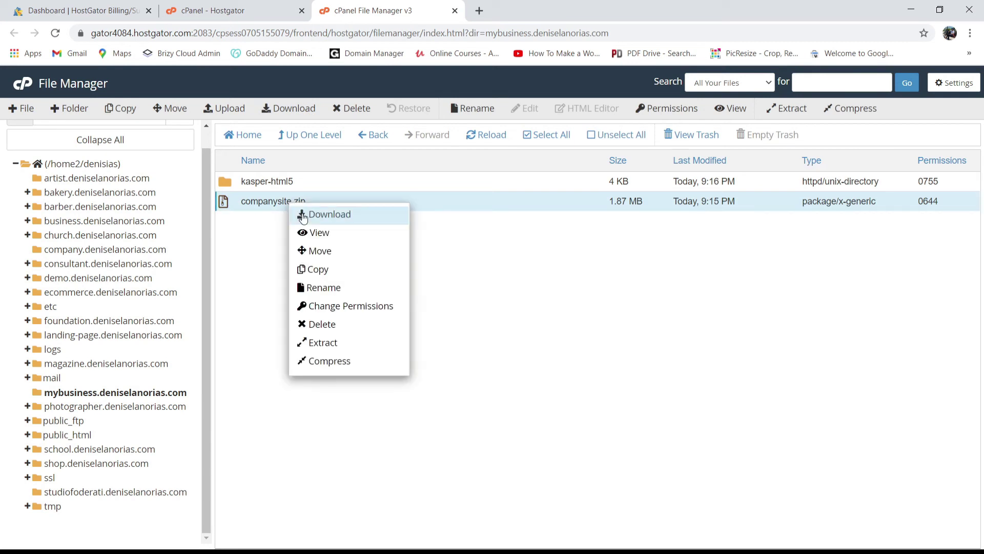
click(339, 326)
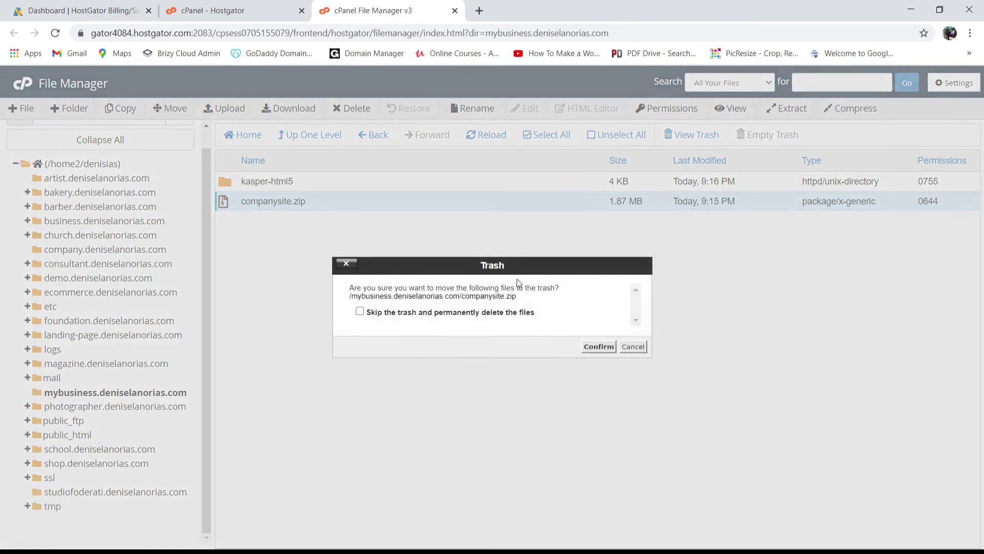
click(510, 313)
click(590, 348)
click(269, 182)
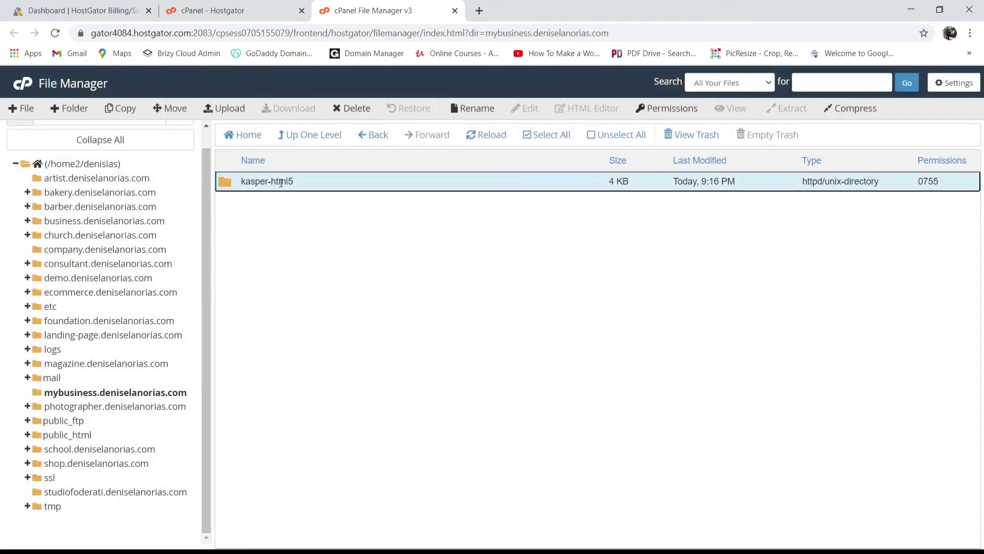
- Move css, fonts, img, js and index.html from kasper-html5 up into mybusiness.deniselanorias.com
double_click(219, 182)
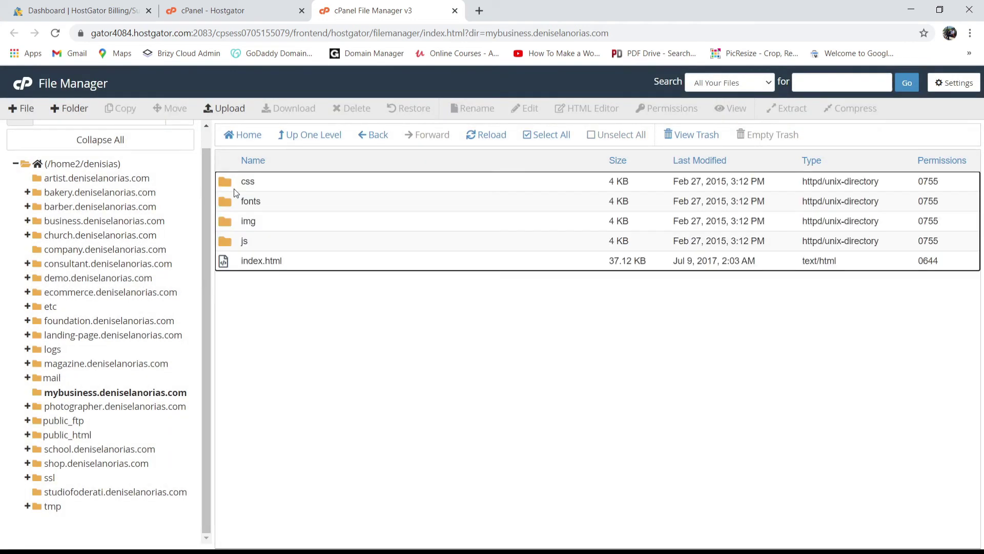
click(554, 135)
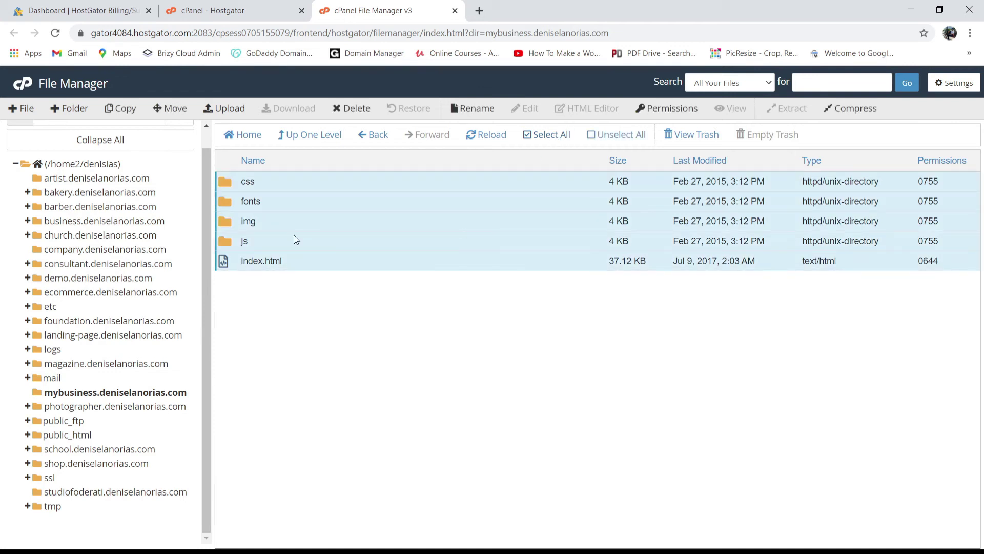
click(175, 109)
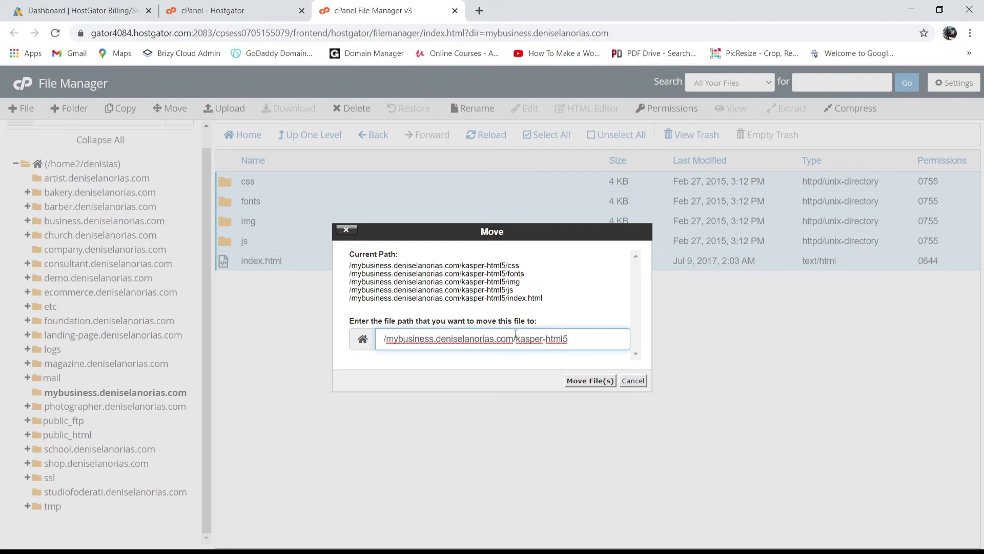
drag(515, 341, 581, 349)
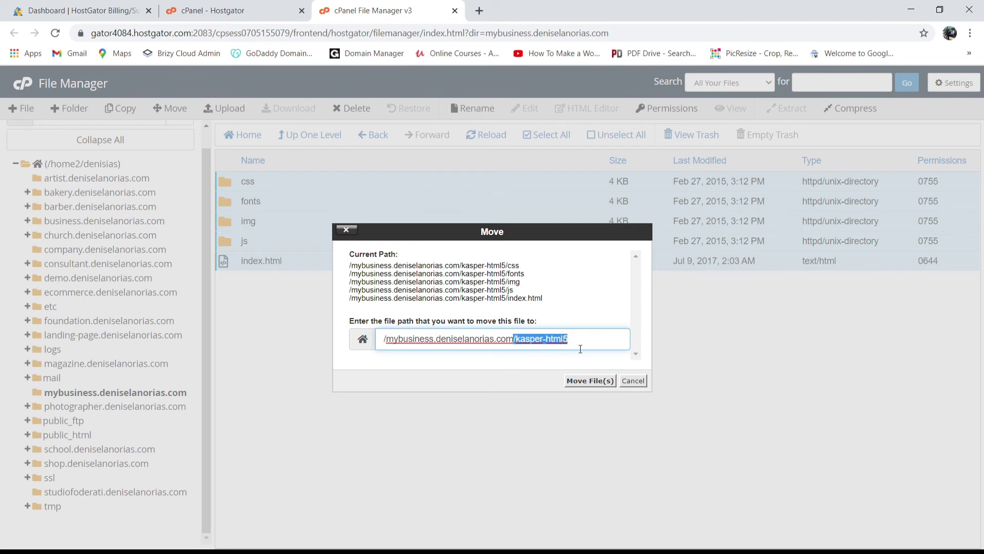
key(BackSpace)
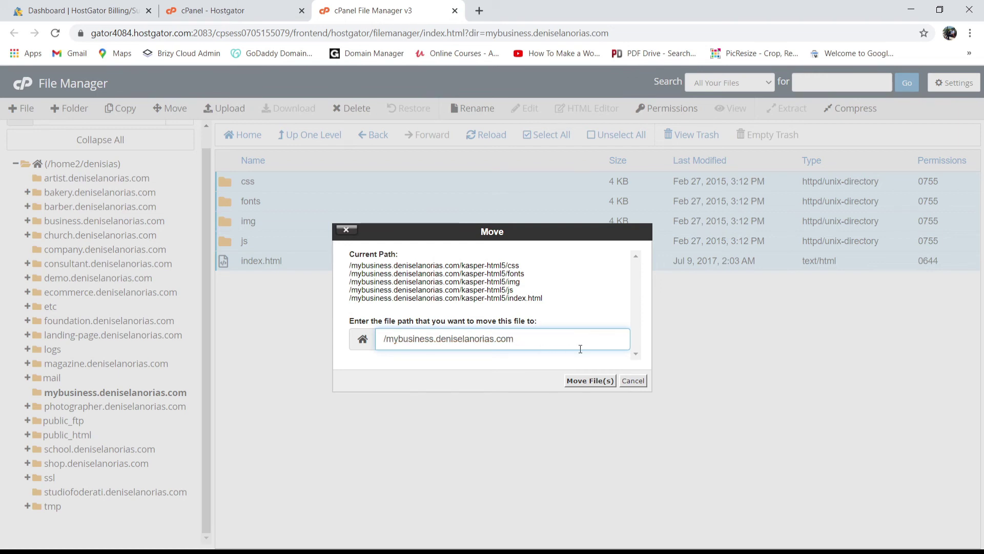
click(589, 381)
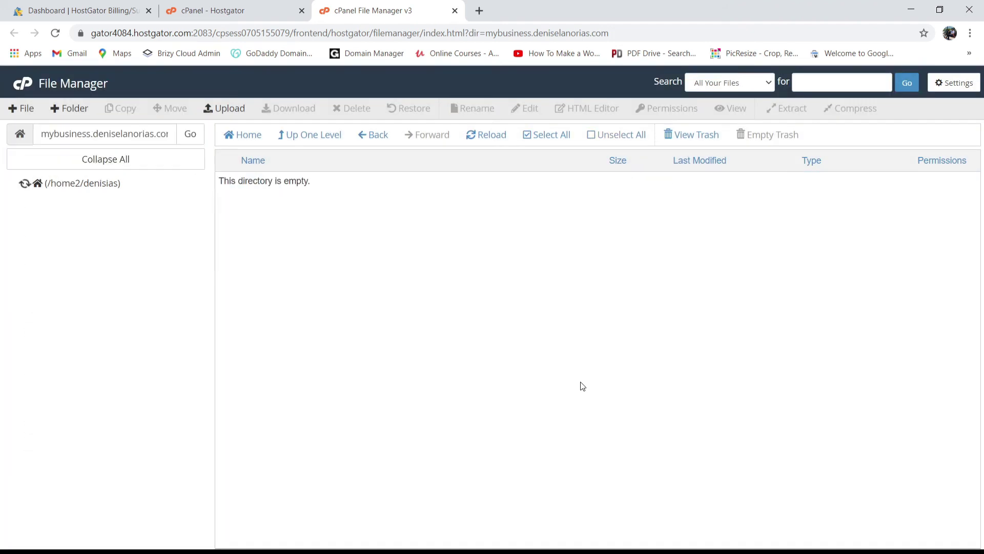
click(314, 139)
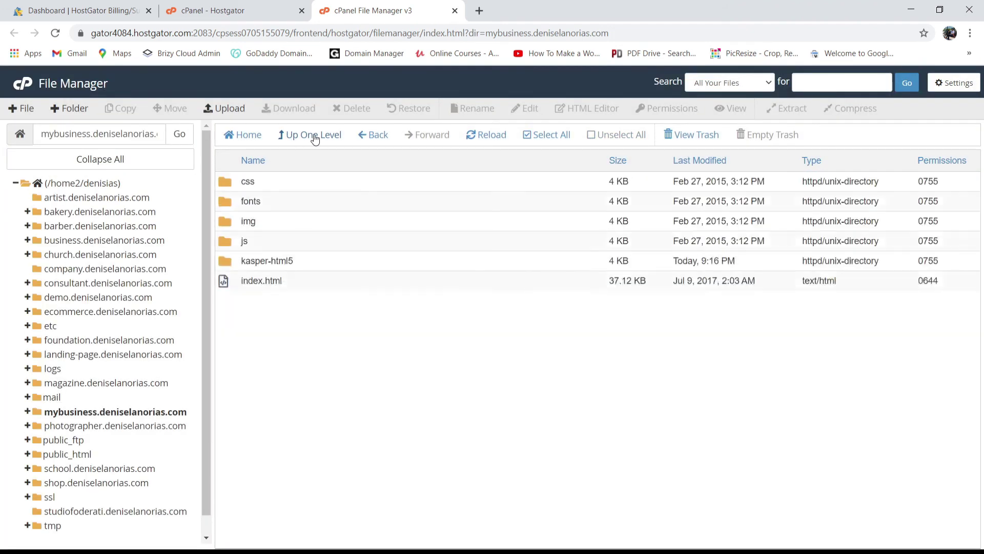
- Permanently delete the empty kasper-html5 folder, skipping the trash
click(277, 262)
right_click(279, 261)
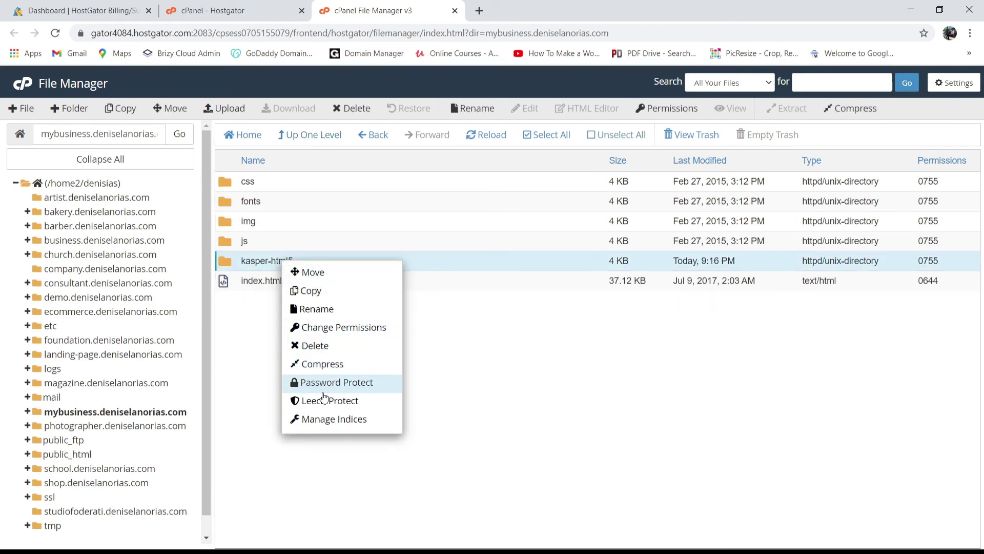
click(334, 346)
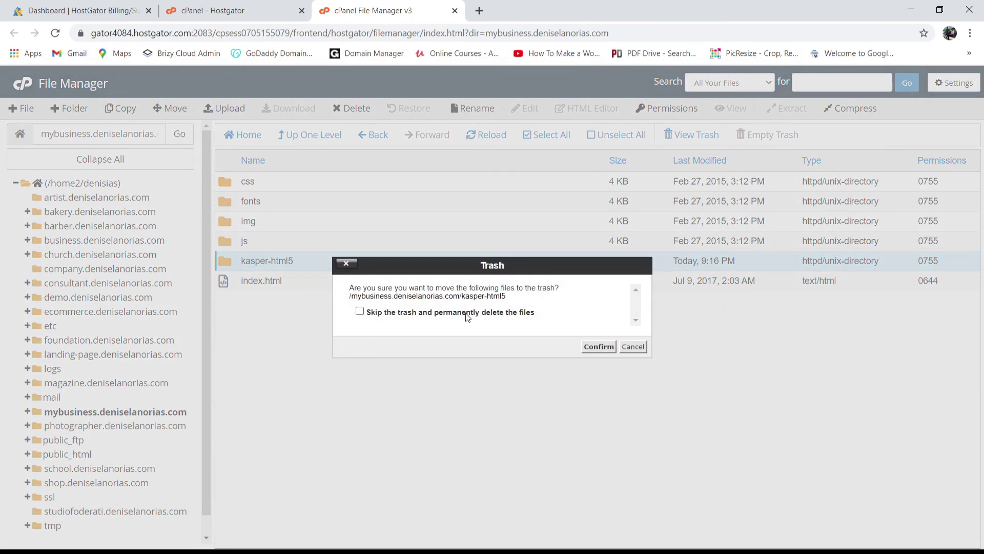
click(360, 312)
click(604, 348)
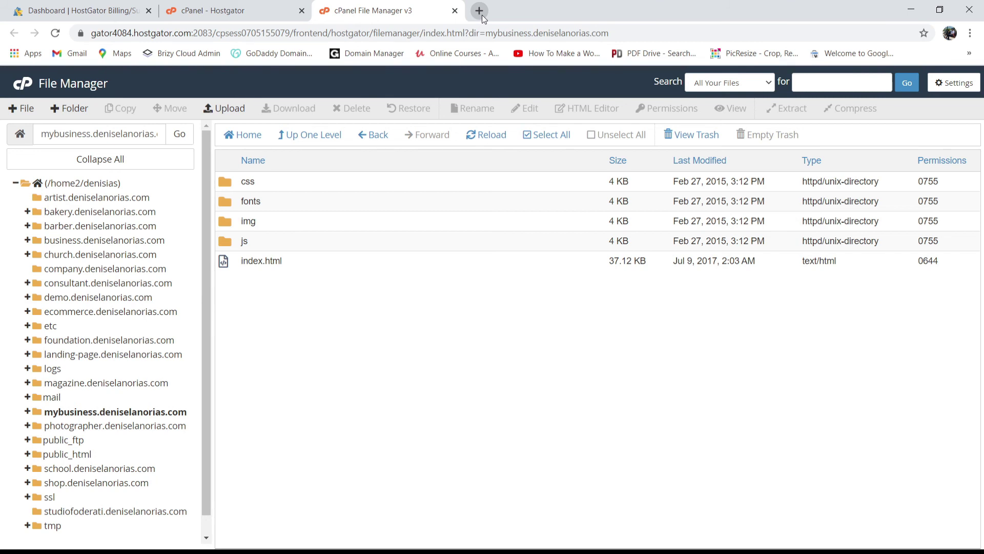
- Open a new Chrome tab for visiting mybusiness.deniselanorias.com
click(481, 14)
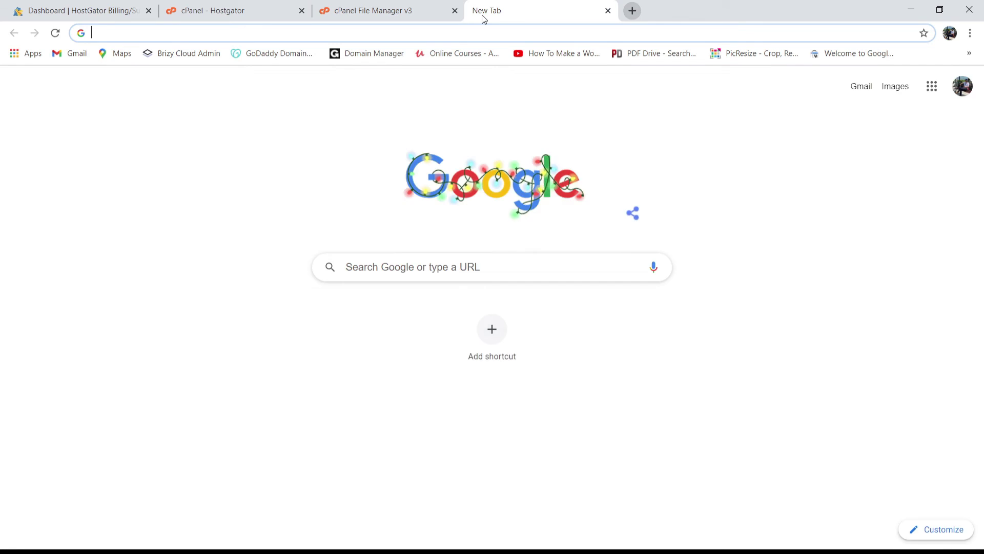
text(mybusiness.d)
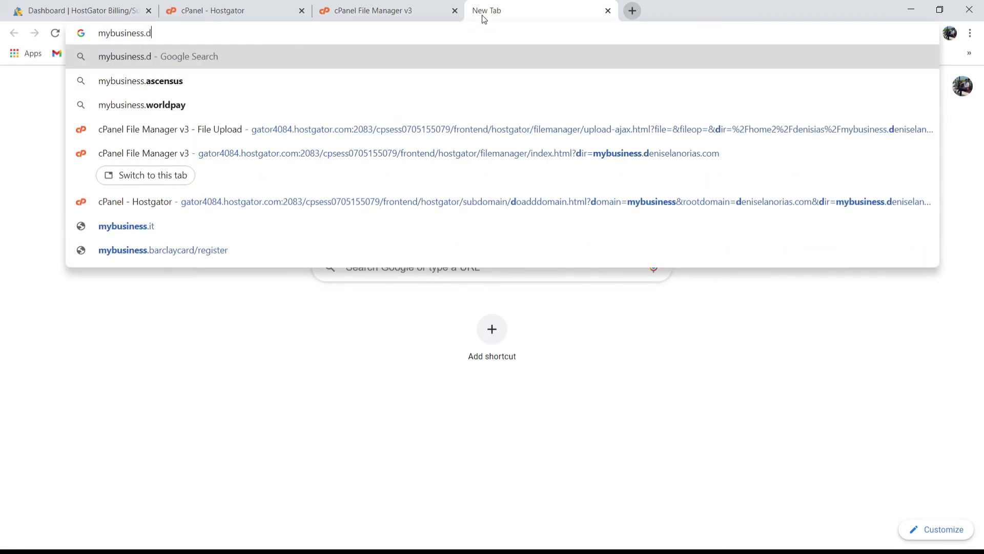
text(eniselanorias.com)
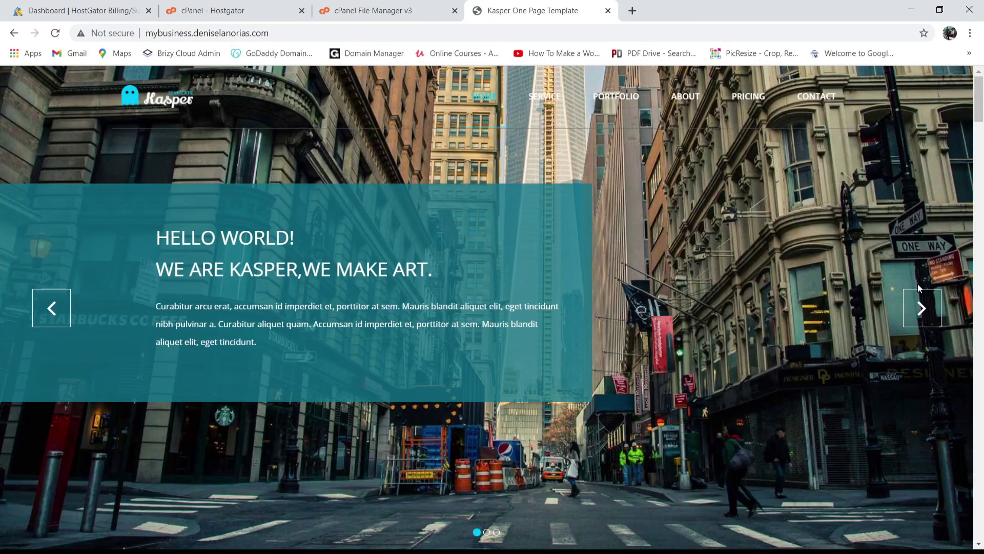
scroll(920, 288, down, 3)
scroll(921, 290, down, 3)
scroll(921, 290, down, 3)
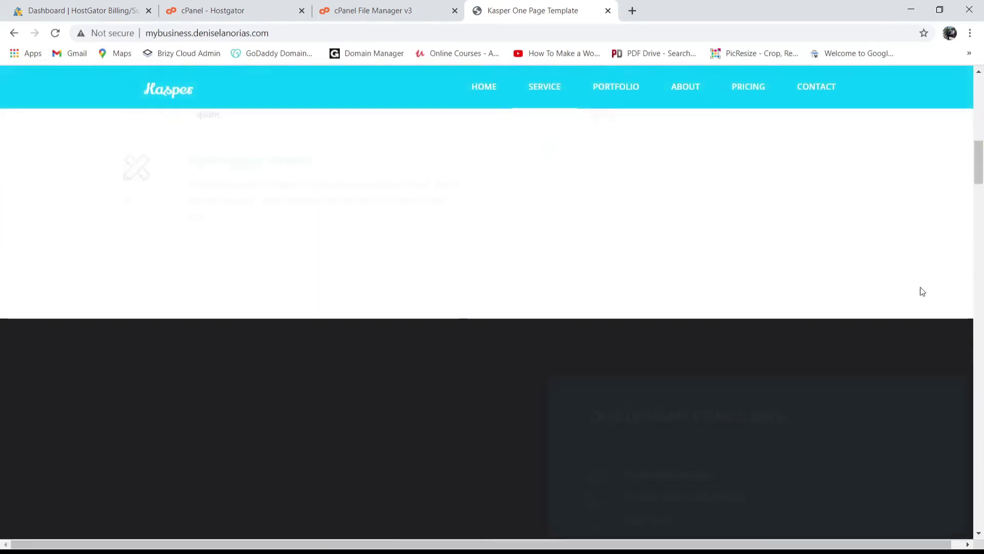
scroll(922, 292, down, 3)
scroll(922, 290, down, 3)
scroll(920, 290, down, 3)
scroll(921, 291, down, 3)
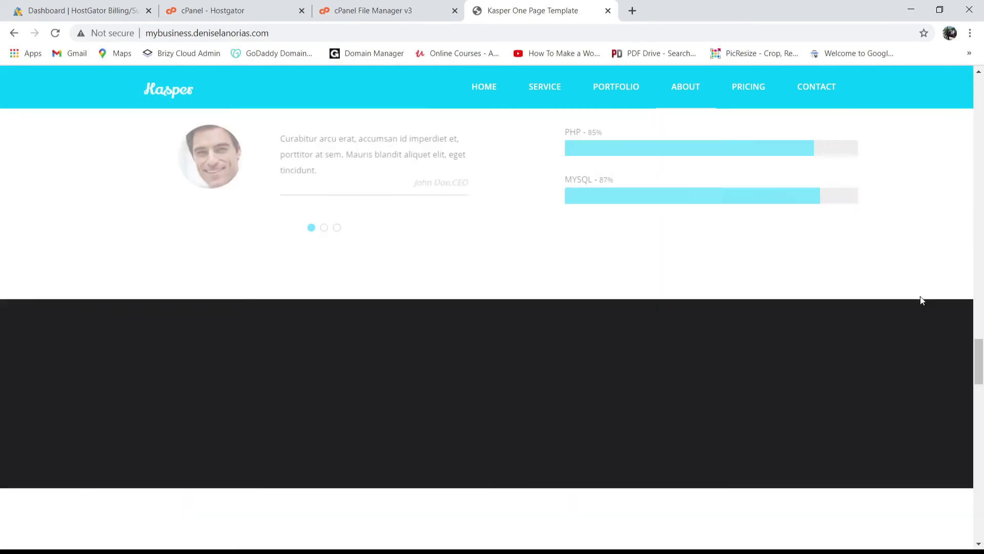
scroll(922, 304, down, 3)
scroll(923, 309, down, 5)
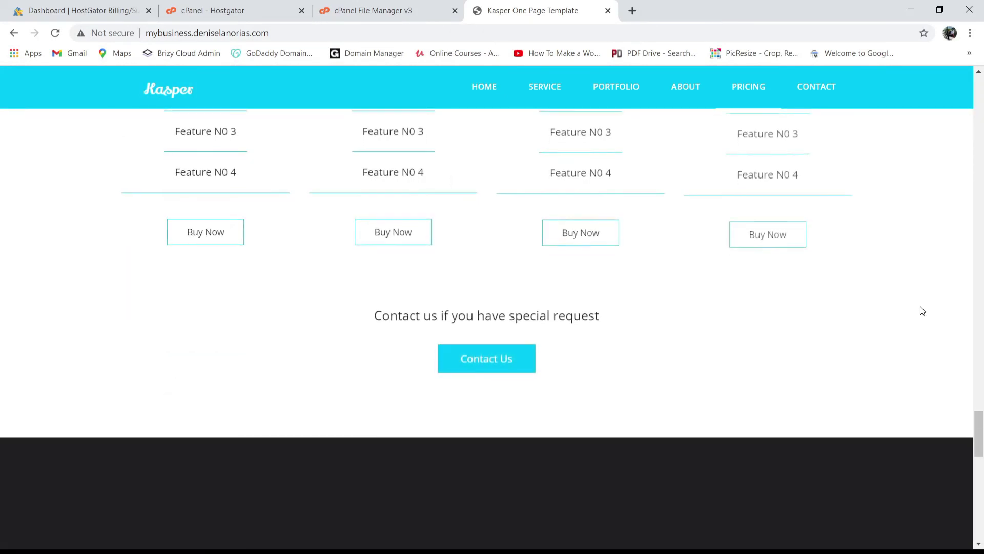
scroll(920, 310, up, 6)
scroll(922, 311, up, 5)
scroll(850, 273, up, 5)
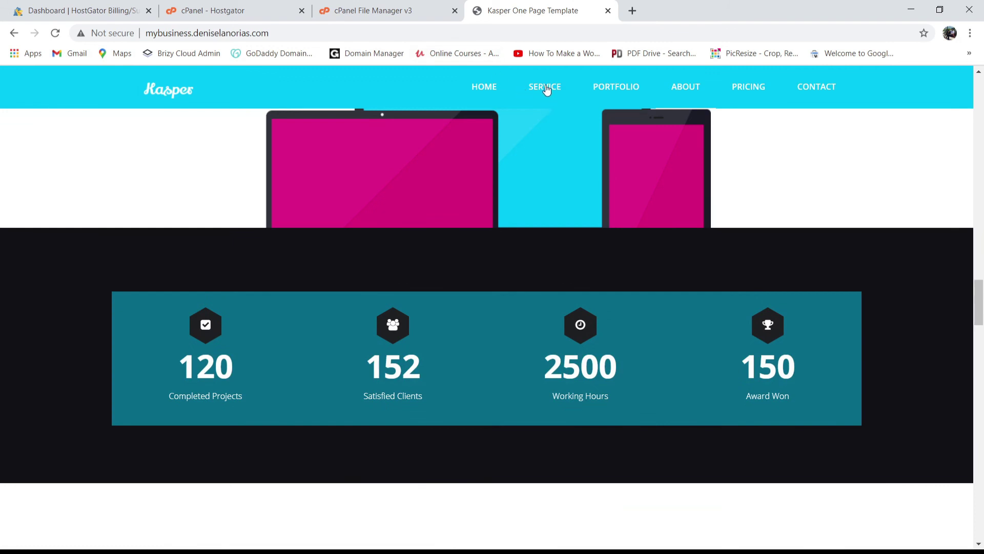
click(547, 88)
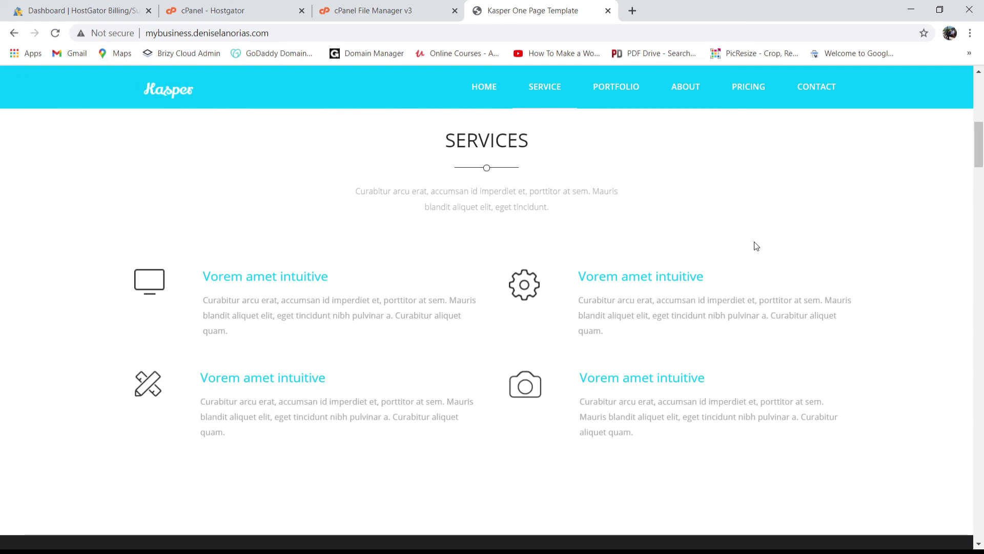
scroll(755, 246, up, 6)
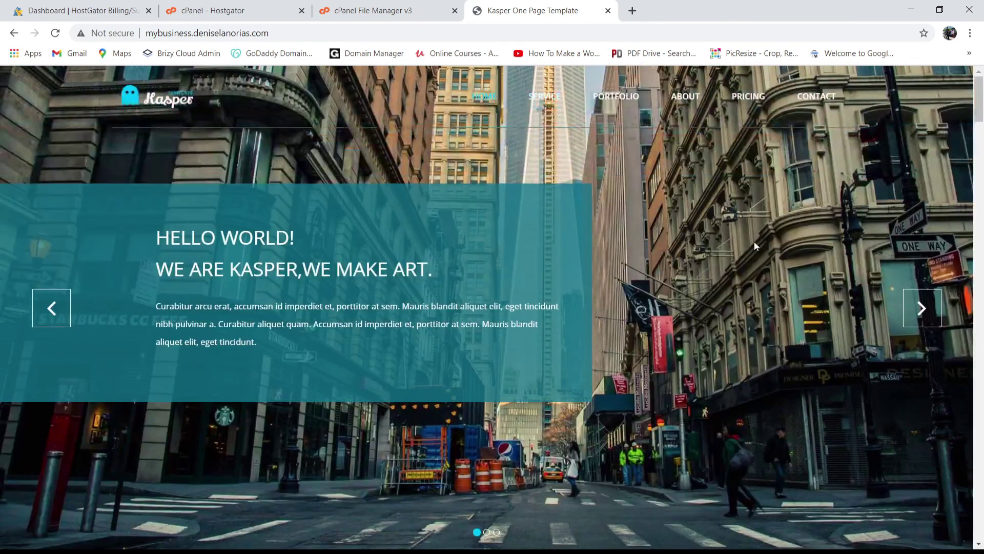